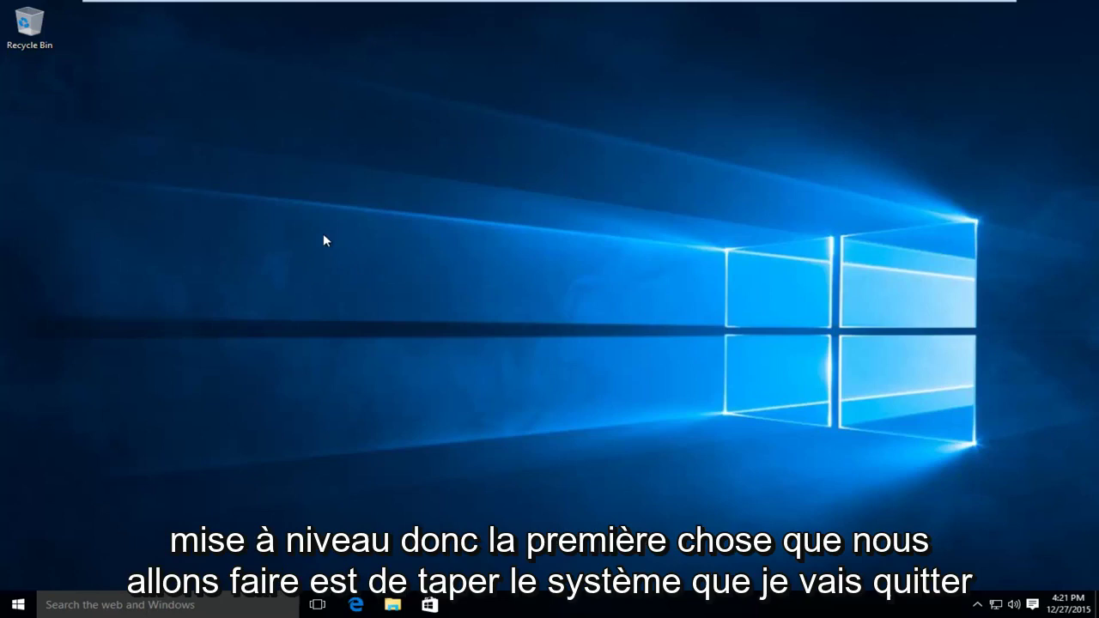
Search Windows for "system", open the System control panel page, and bring up its advanced system settings
{"action": "left_click", "coordinate": [17, 604]}
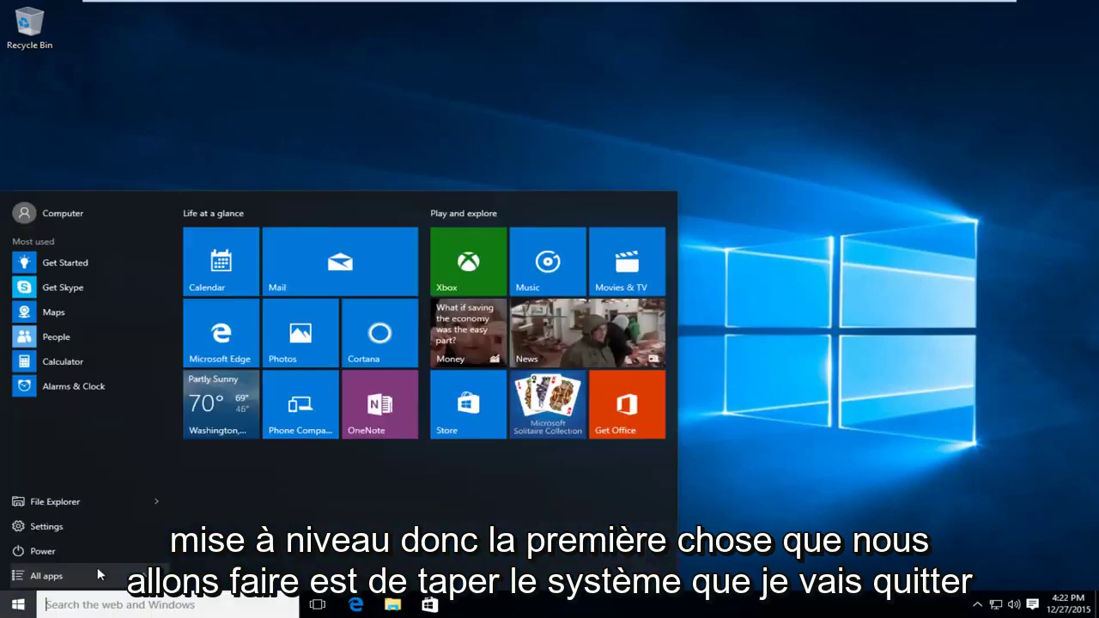
{"action": "type", "text": "system"}
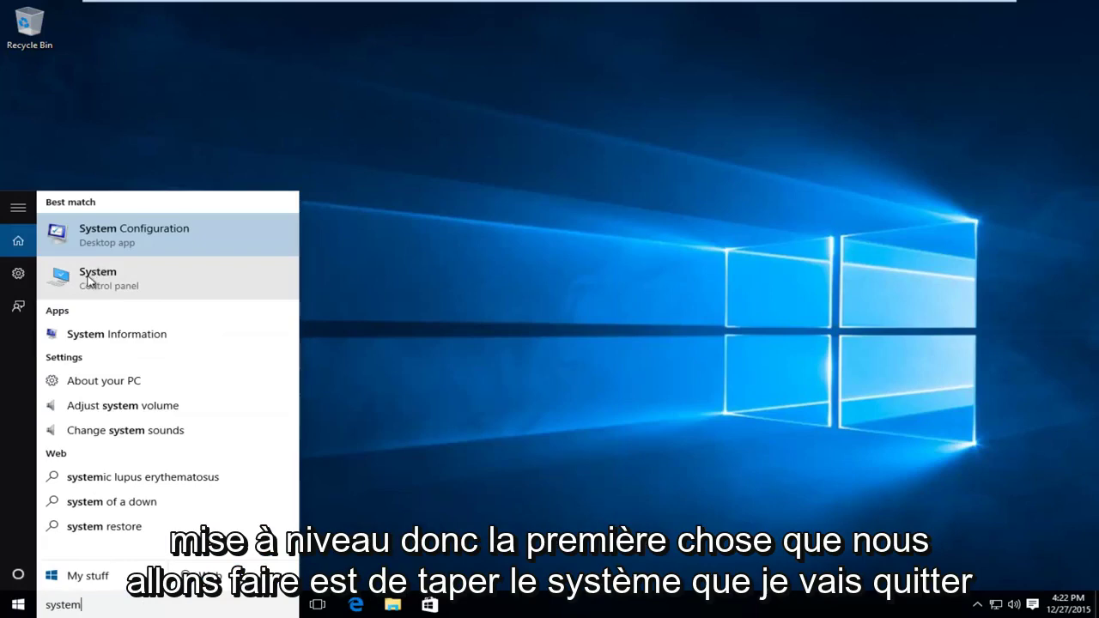
{"action": "left_click", "coordinate": [88, 281]}
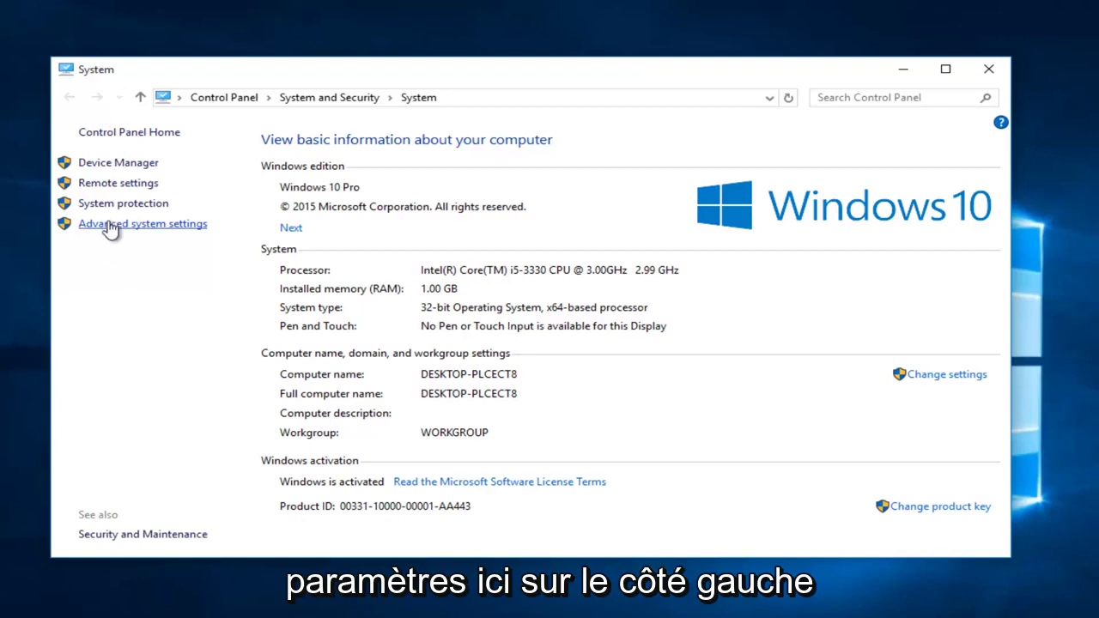
{"action": "left_click", "coordinate": [114, 225]}
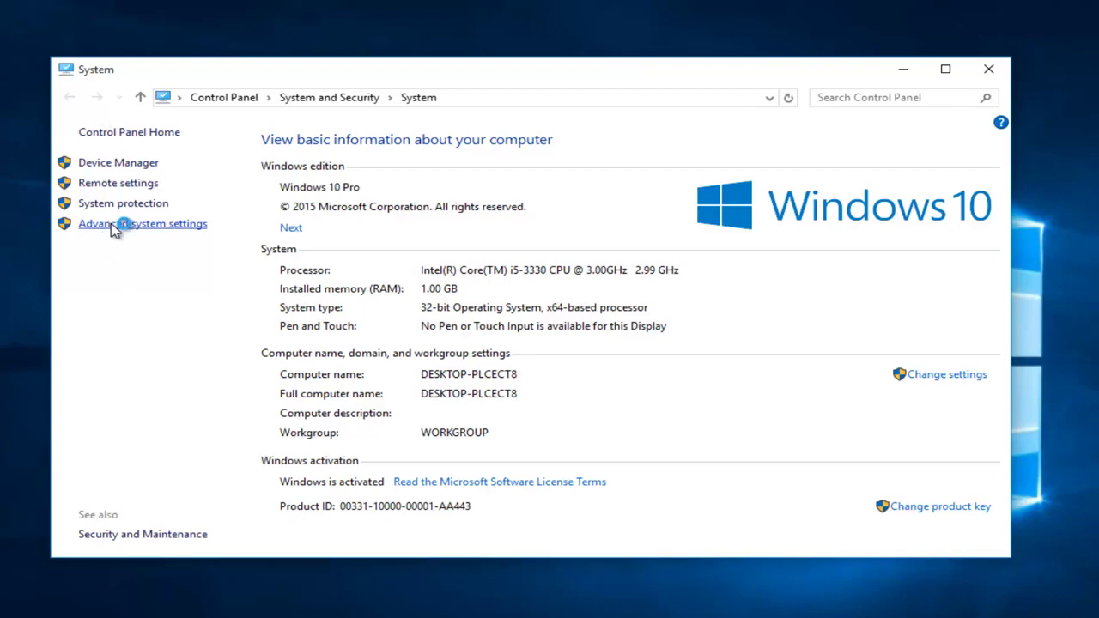
{"action": "left_click_drag", "start_coordinate": [140, 105], "coordinate": [397, 120]}
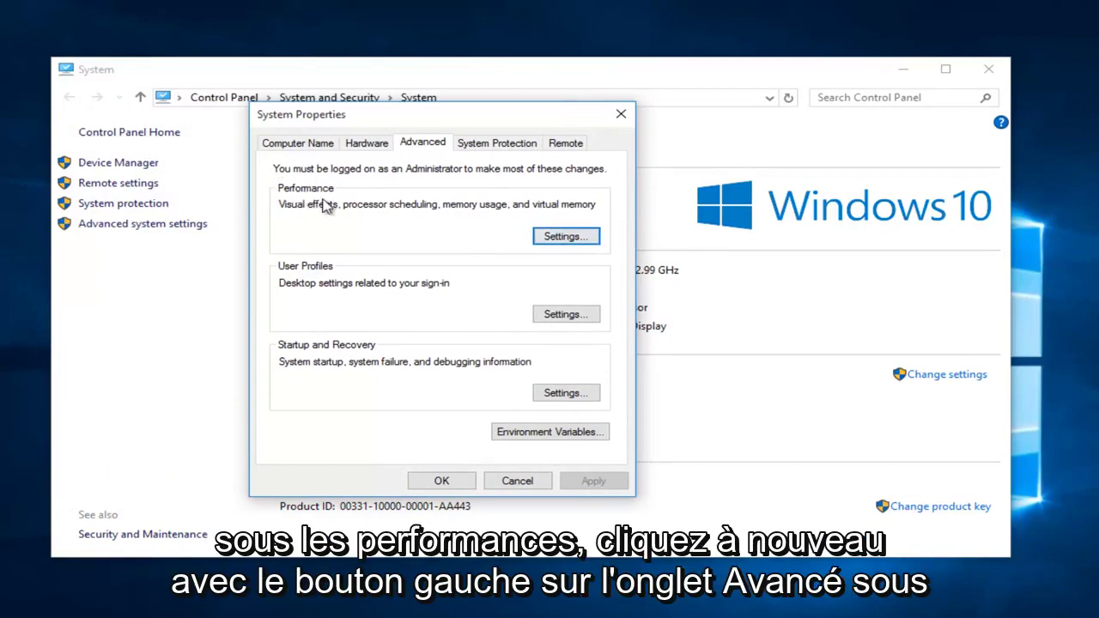
Open the virtual memory settings from the performance options, turn off automatic paging file management, and choose a custom size for drive C:
{"action": "left_click", "coordinate": [550, 240]}
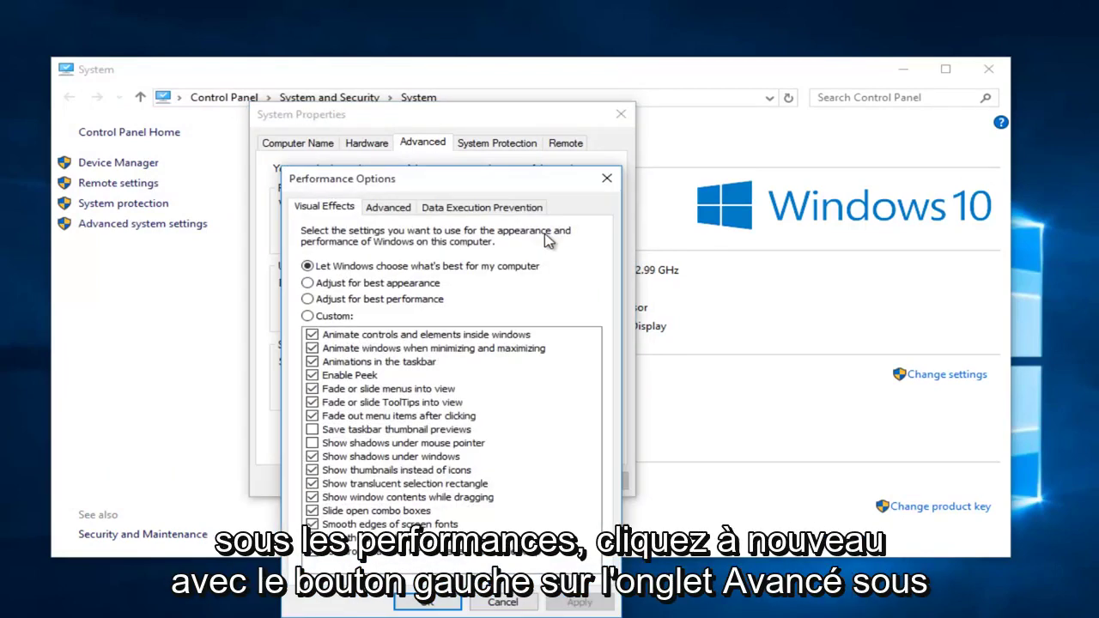
{"action": "left_click_drag", "start_coordinate": [481, 156], "coordinate": [491, 126]}
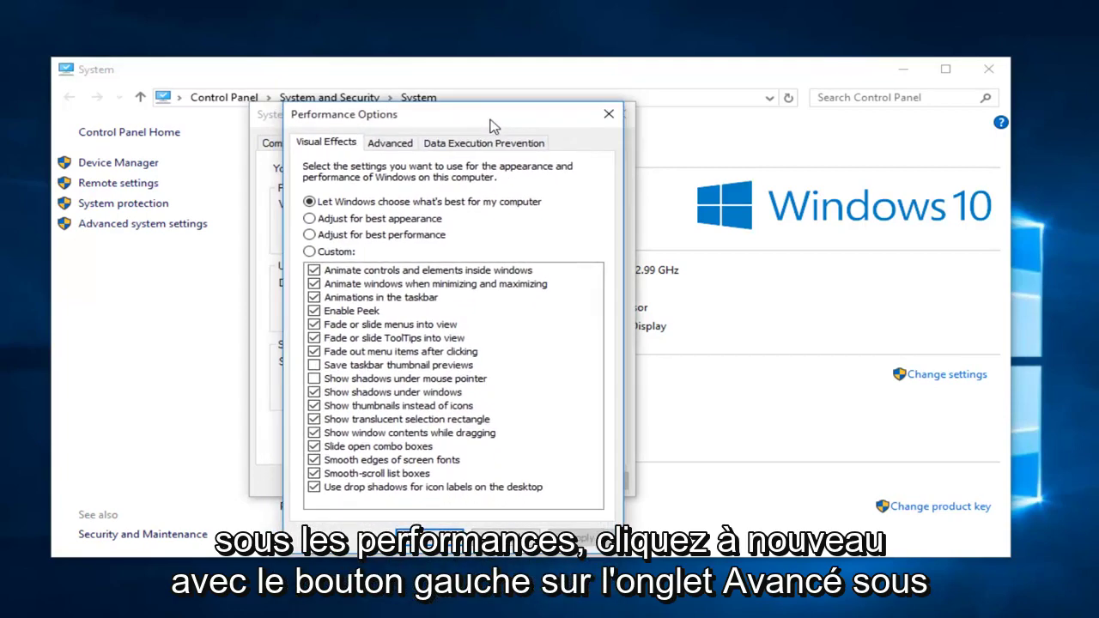
{"action": "left_click", "coordinate": [388, 148]}
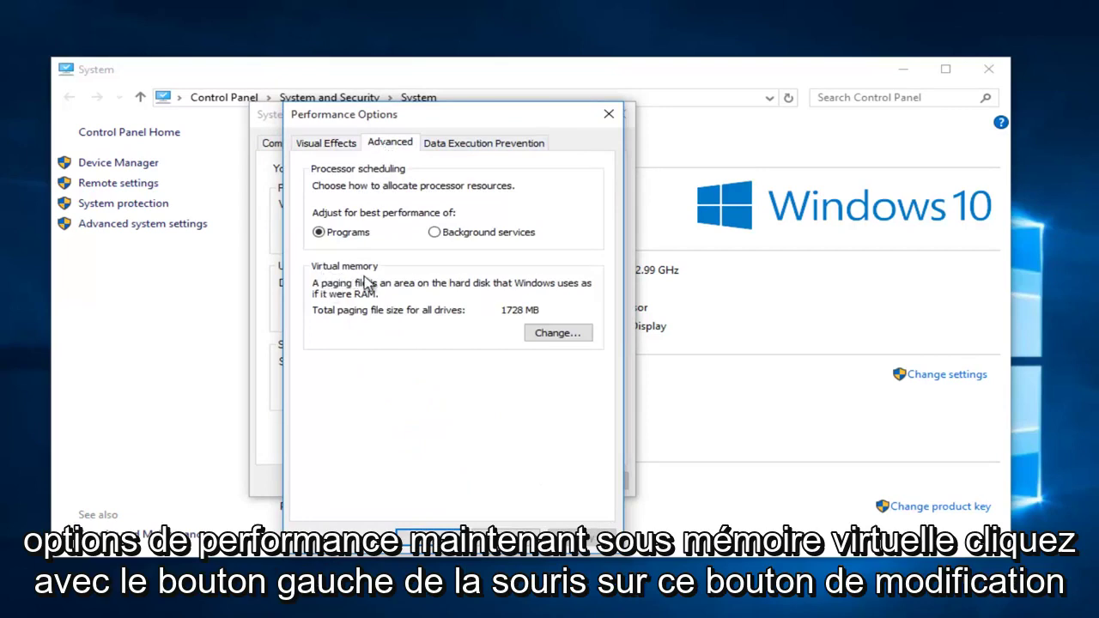
{"action": "left_click", "coordinate": [557, 335]}
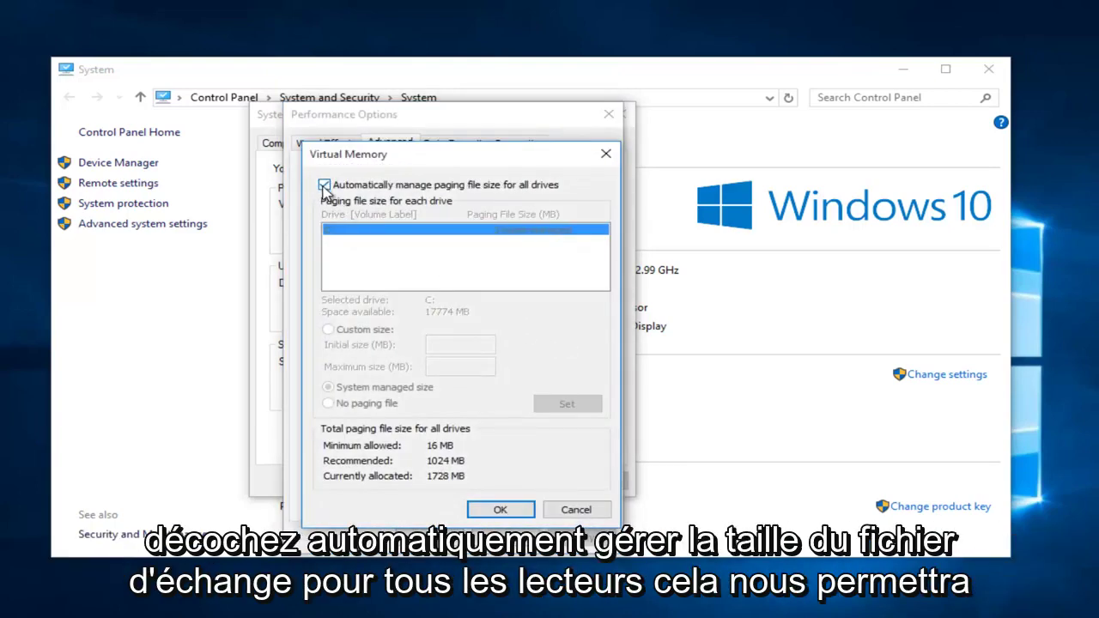
{"action": "left_click", "coordinate": [325, 186]}
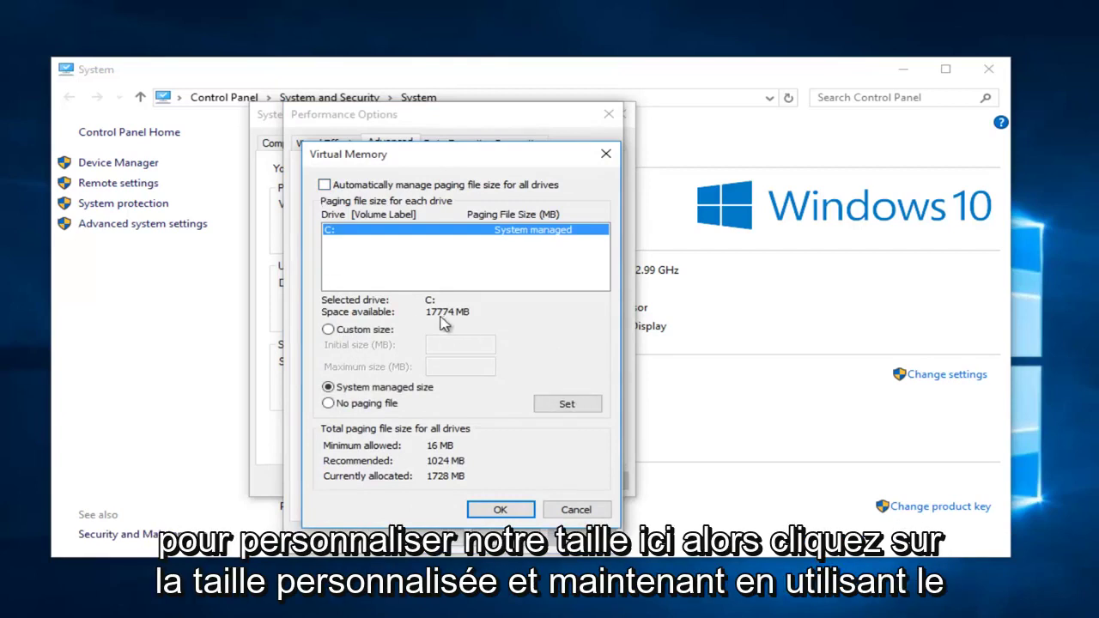
{"action": "left_click", "coordinate": [328, 332]}
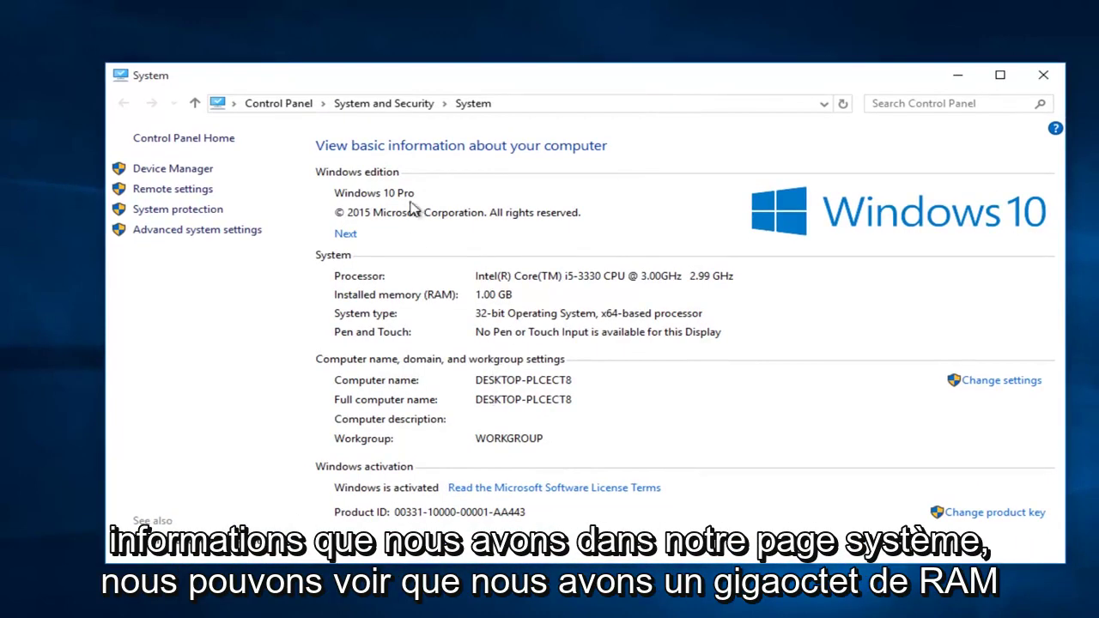
Reposition the System window so the installed memory can be read, and open Calculator
{"action": "left_click_drag", "start_coordinate": [516, 89], "coordinate": [513, 82]}
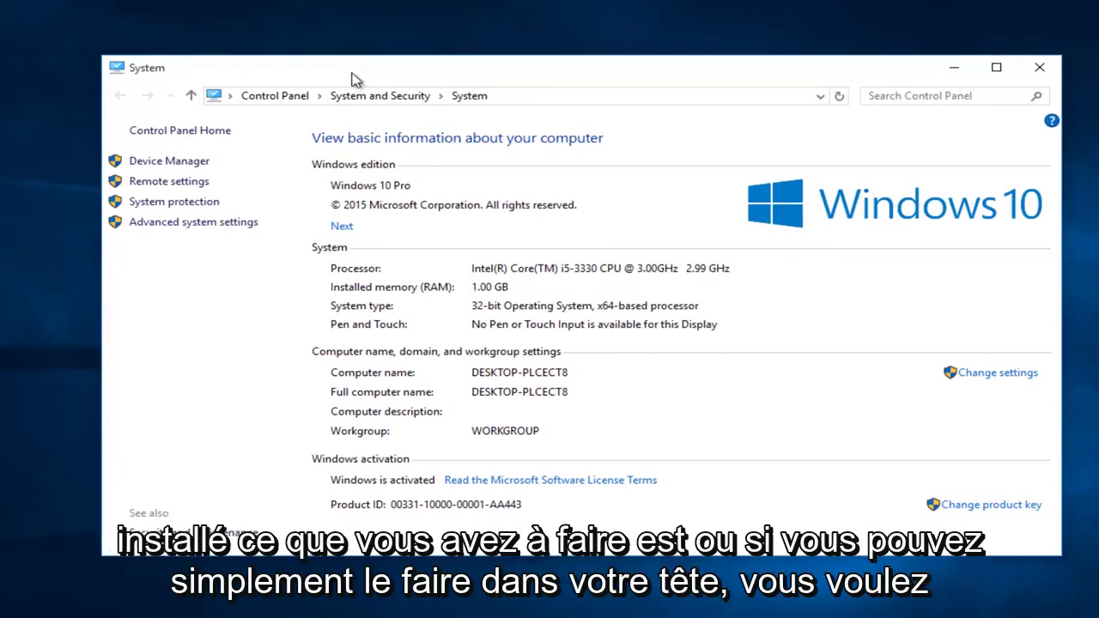
{"action": "left_click_drag", "start_coordinate": [352, 77], "coordinate": [376, 63]}
{"action": "key", "text": "super"}
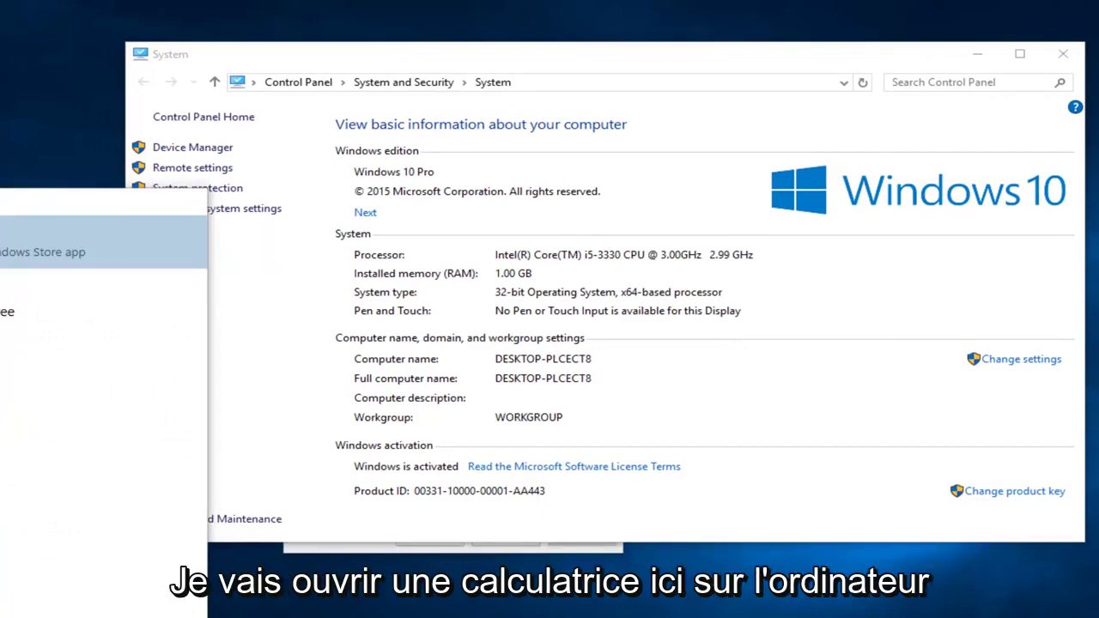
{"action": "key", "text": "Return"}
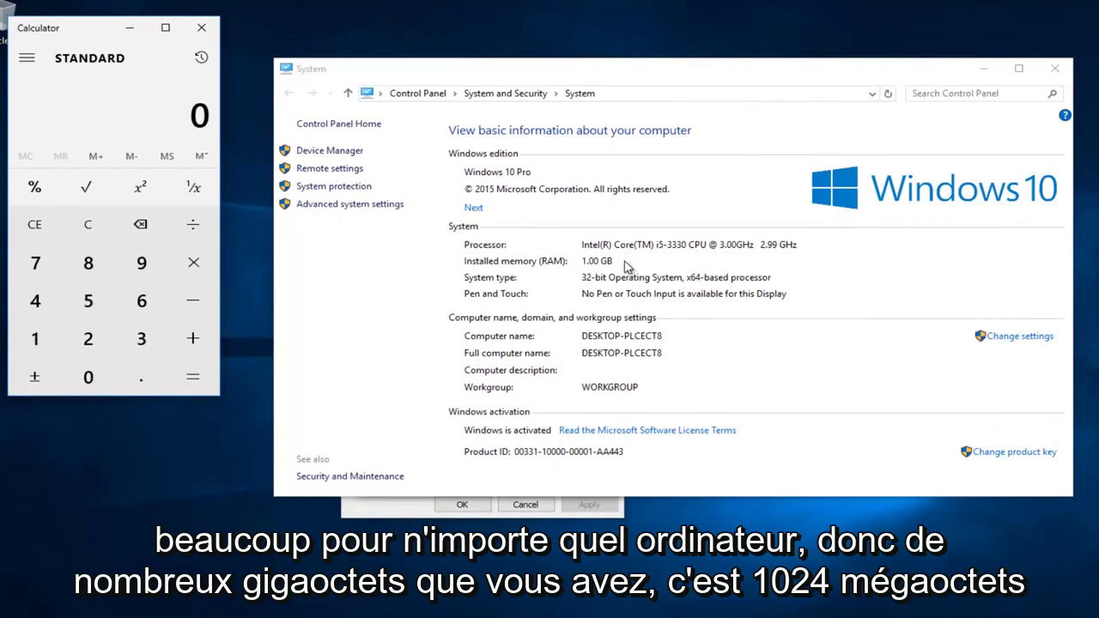
Multiply 1024 by 1.5 in Calculator to work out the paging file size in megabytes
{"action": "type", "text": "1025"}
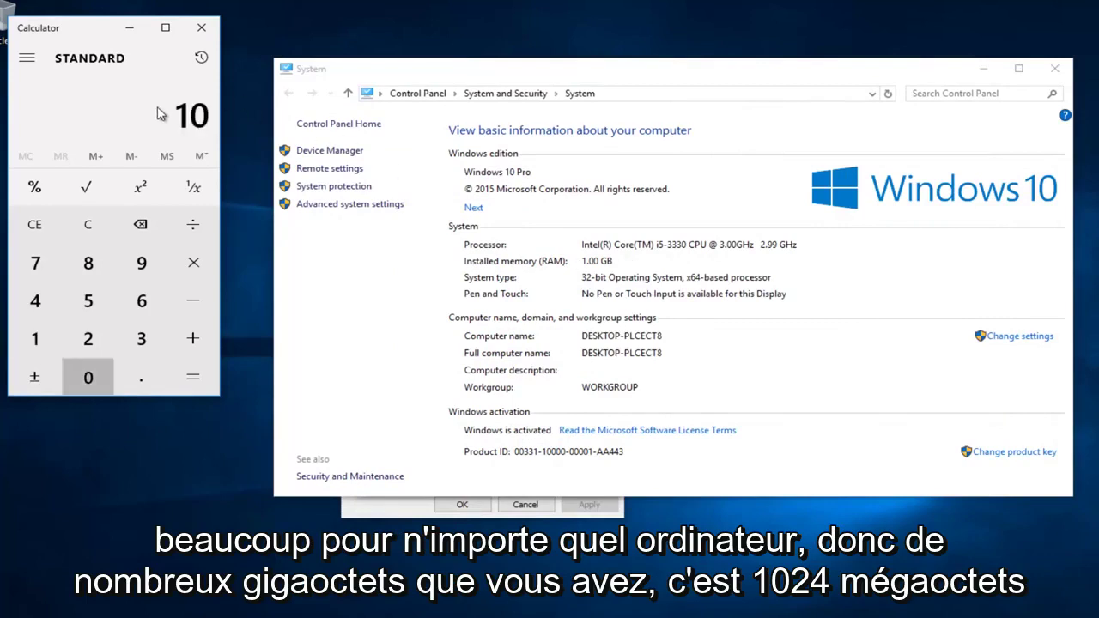
{"action": "key", "text": "BackSpace"}
{"action": "type", "text": "4"}
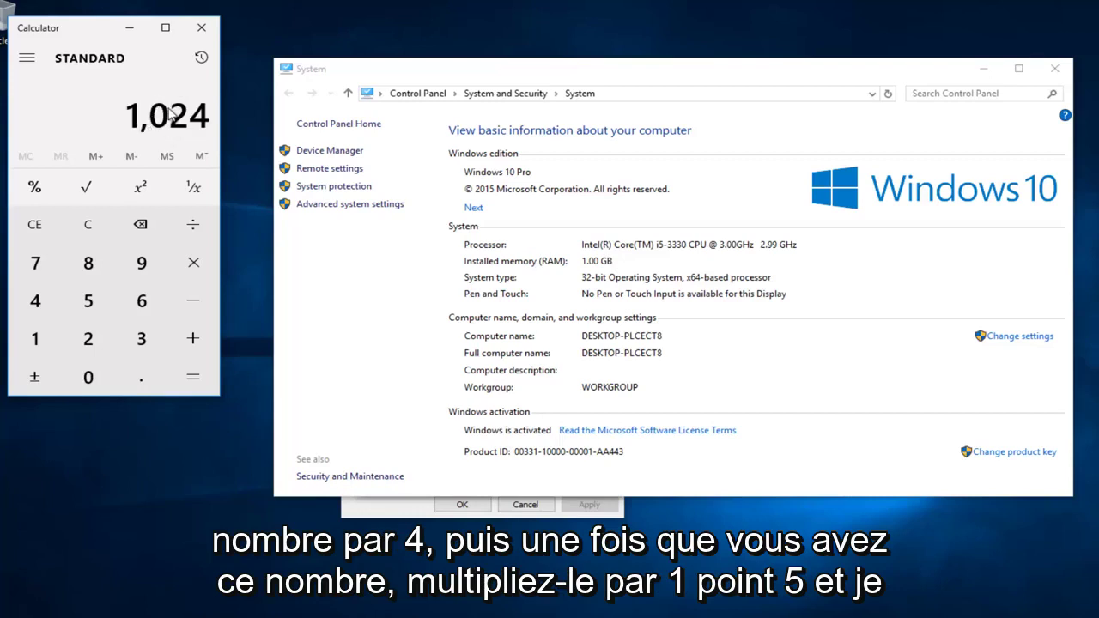
{"action": "key", "text": "asterisk"}
{"action": "type", "text": "1.5"}
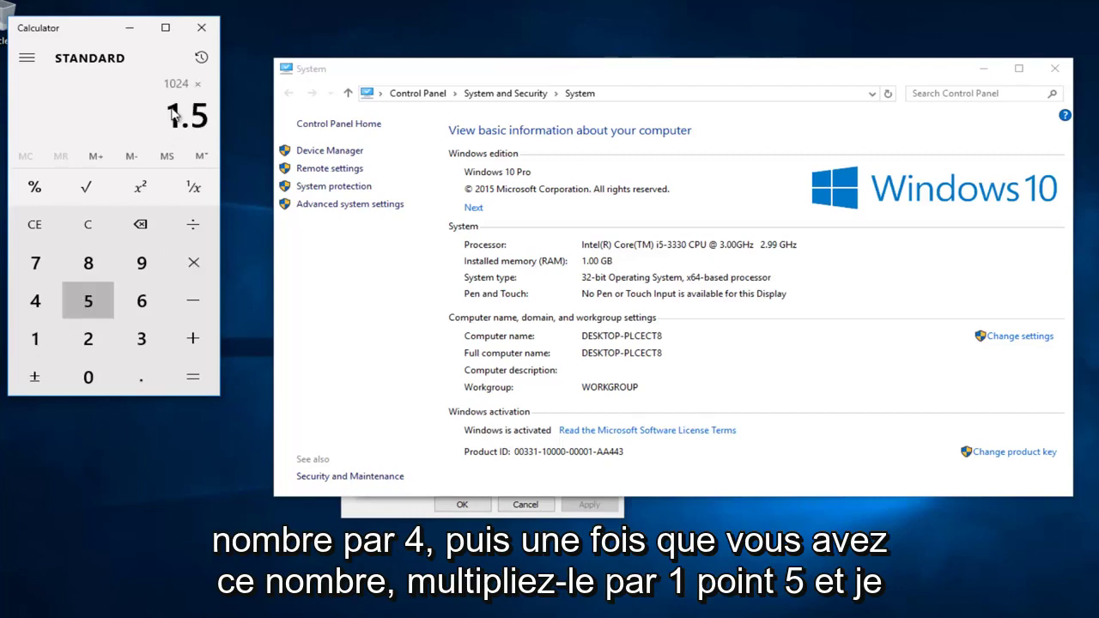
{"action": "key", "text": "Return"}
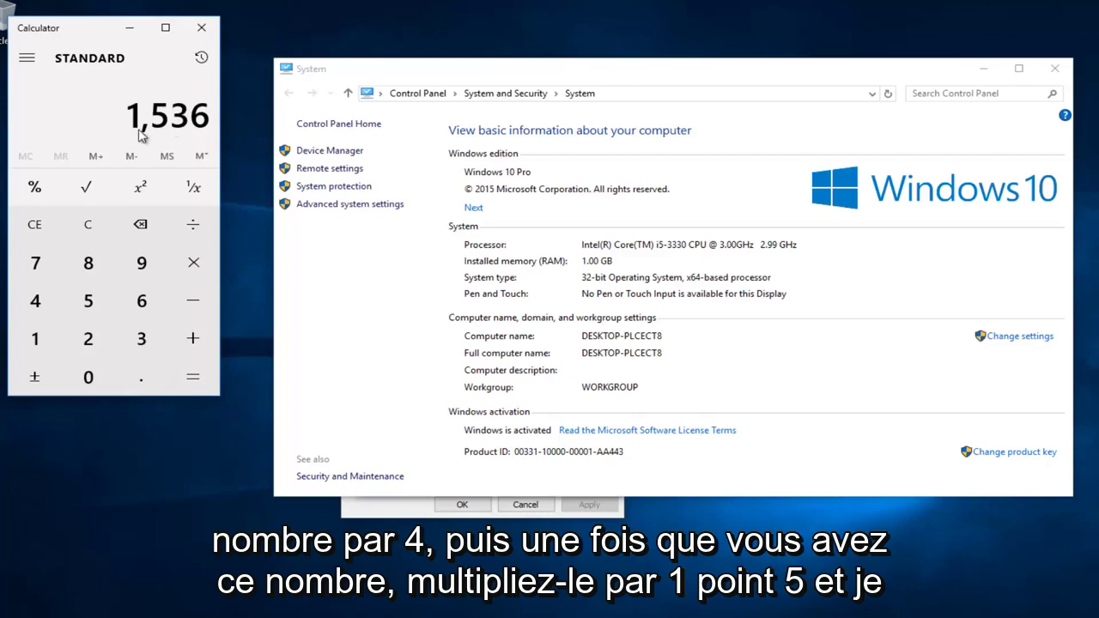
Set drive C:'s initial and maximum paging file sizes both to 1536 MB and register the custom size
{"action": "left_click", "coordinate": [371, 511]}
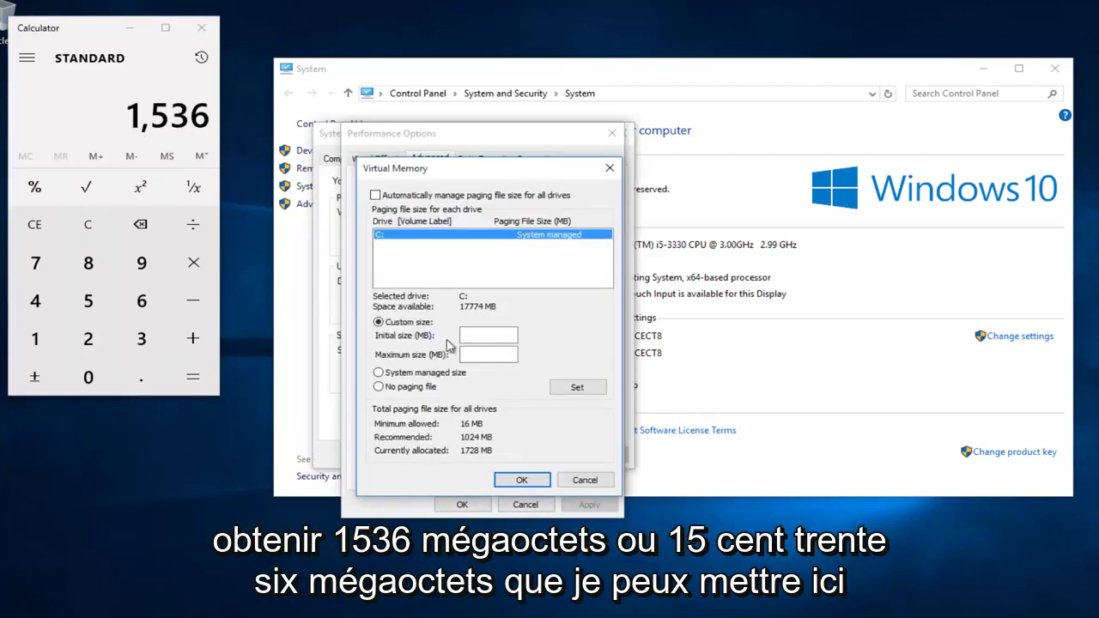
{"action": "left_click", "coordinate": [488, 336]}
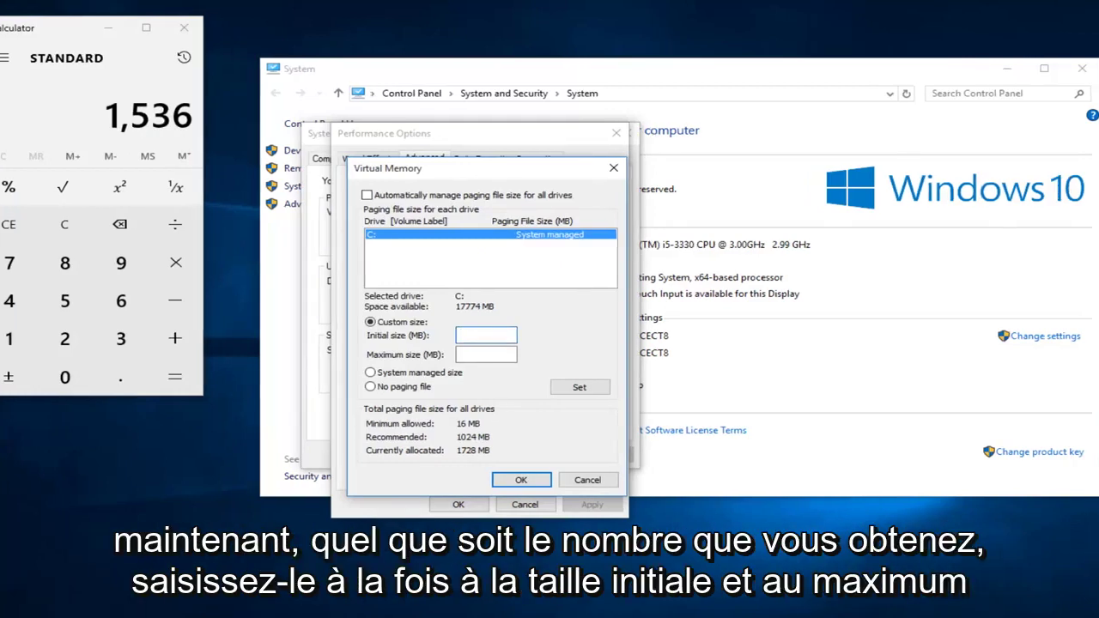
{"action": "type", "text": "1536"}
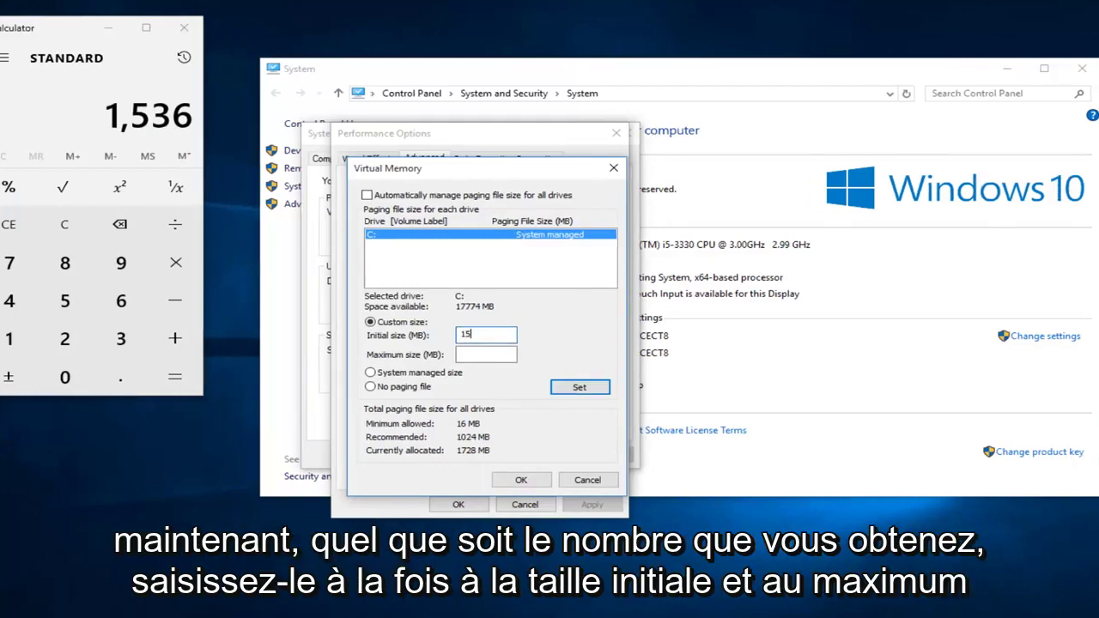
{"action": "left_click", "coordinate": [486, 353]}
{"action": "type", "text": "1536"}
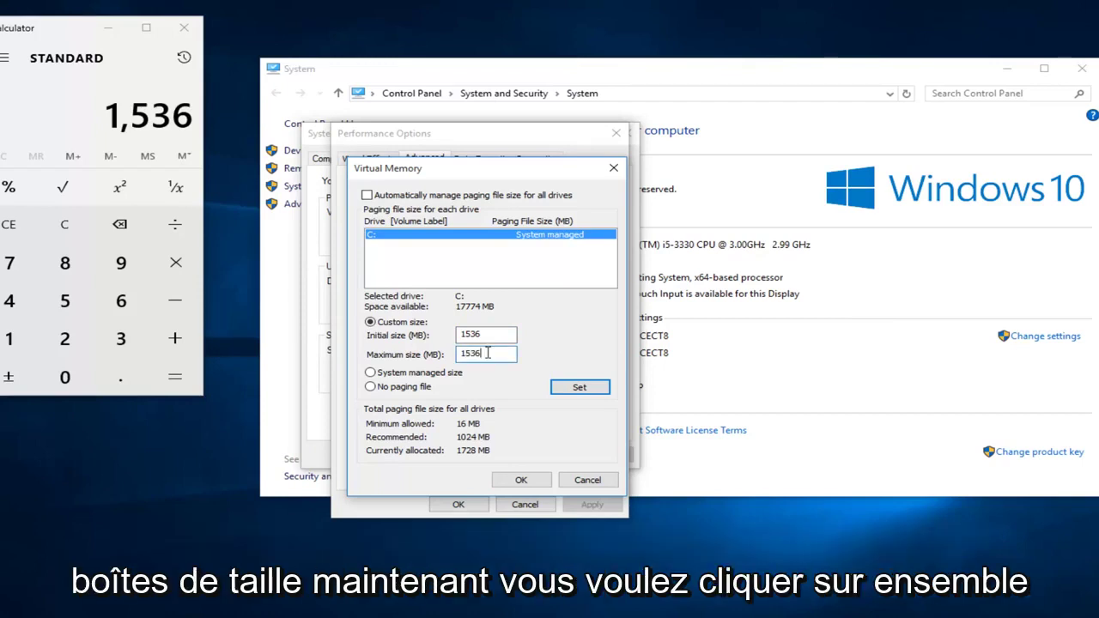
{"action": "left_click", "coordinate": [574, 391]}
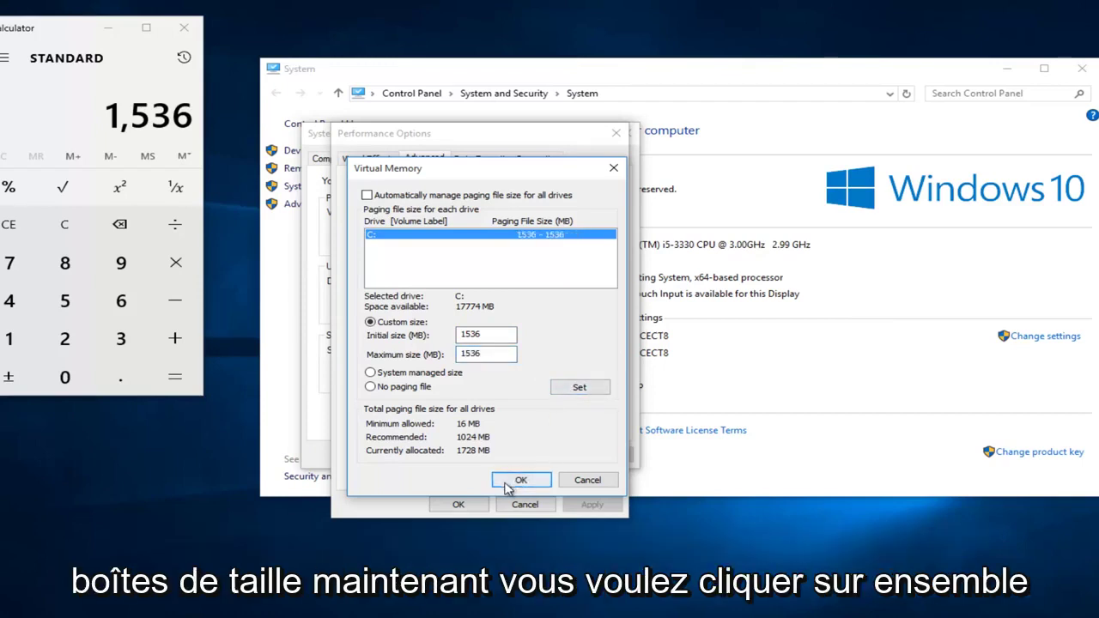
{"action": "left_click", "coordinate": [579, 388]}
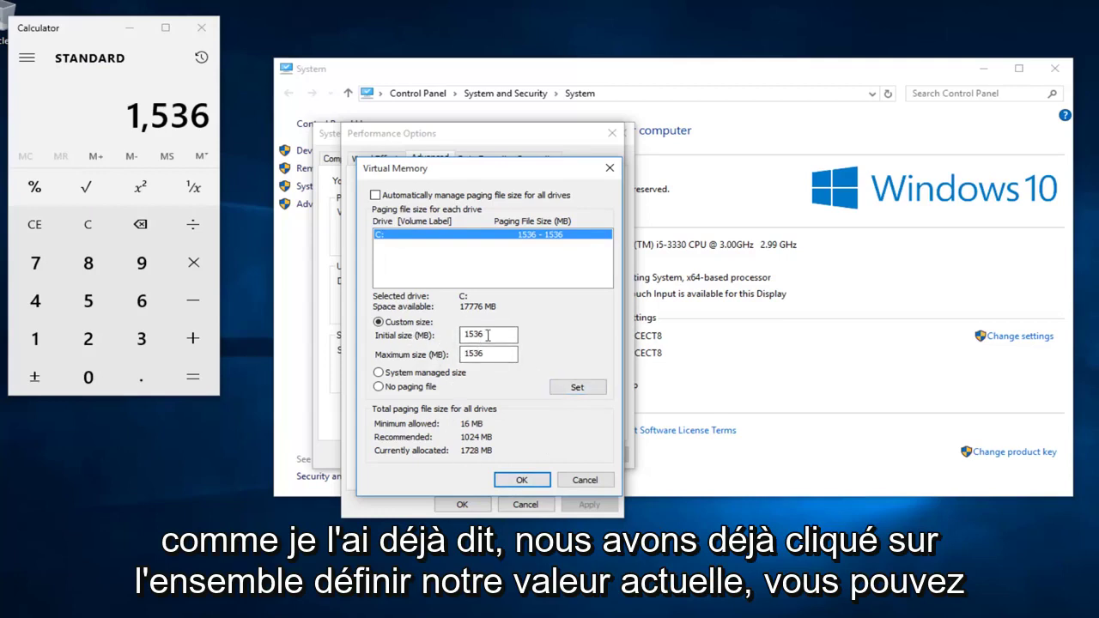
Close Calculator, accept the virtual memory changes, and acknowledge the restart notice
{"action": "left_click", "coordinate": [201, 28]}
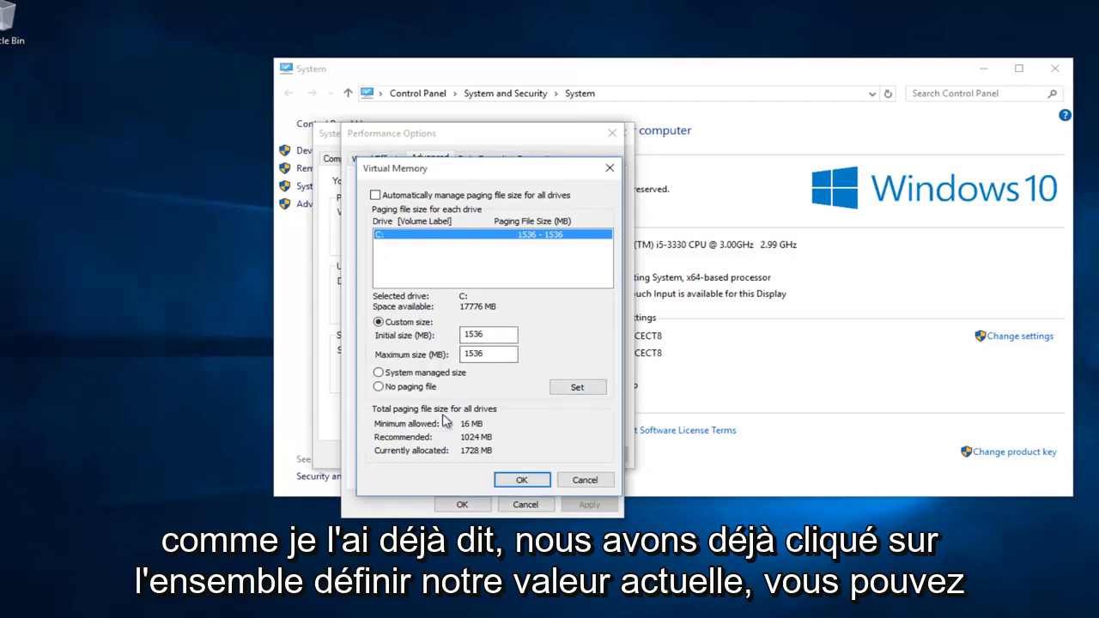
{"action": "left_click", "coordinate": [523, 481]}
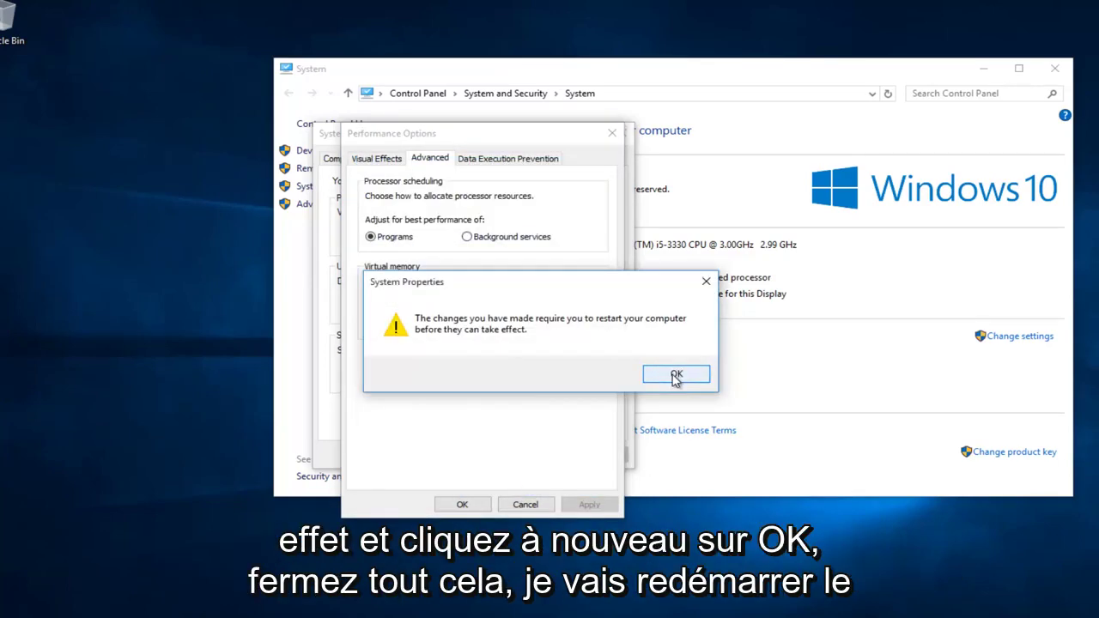
{"action": "left_click", "coordinate": [676, 376]}
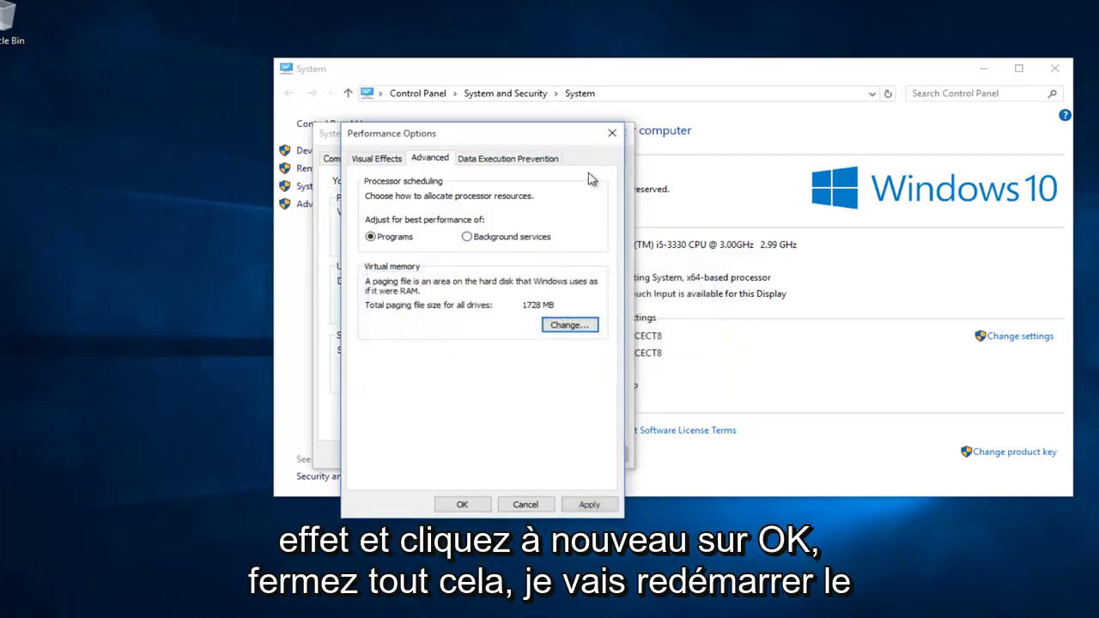
Close the Performance Options, System Properties and System windows, and begin restarting the computer
{"action": "left_click", "coordinate": [612, 135]}
{"action": "left_click", "coordinate": [626, 130]}
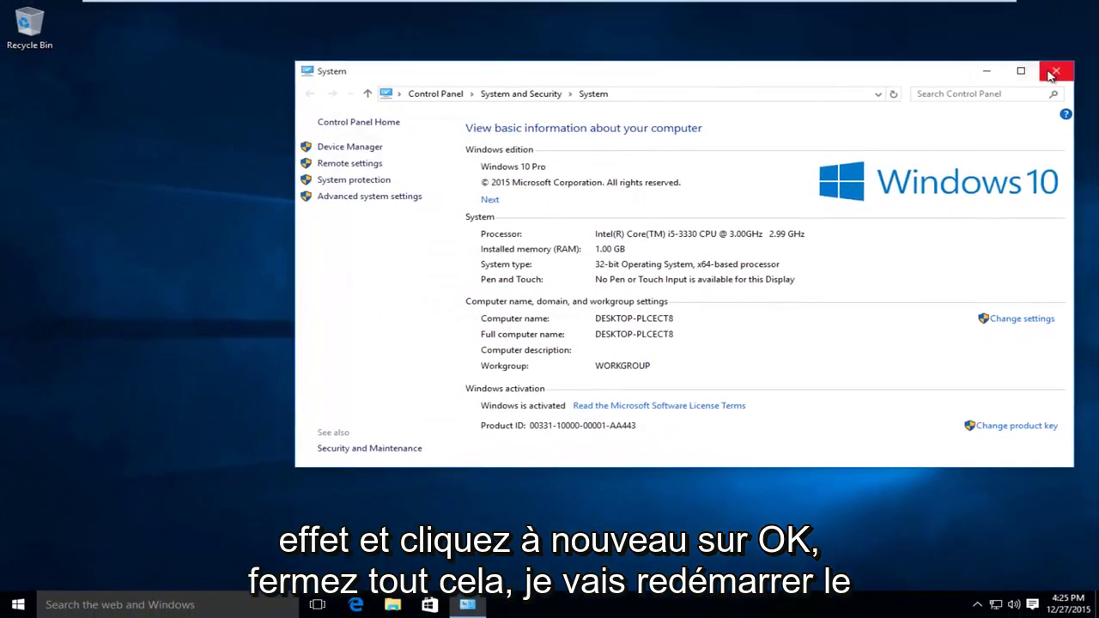
{"action": "left_click", "coordinate": [1055, 69]}
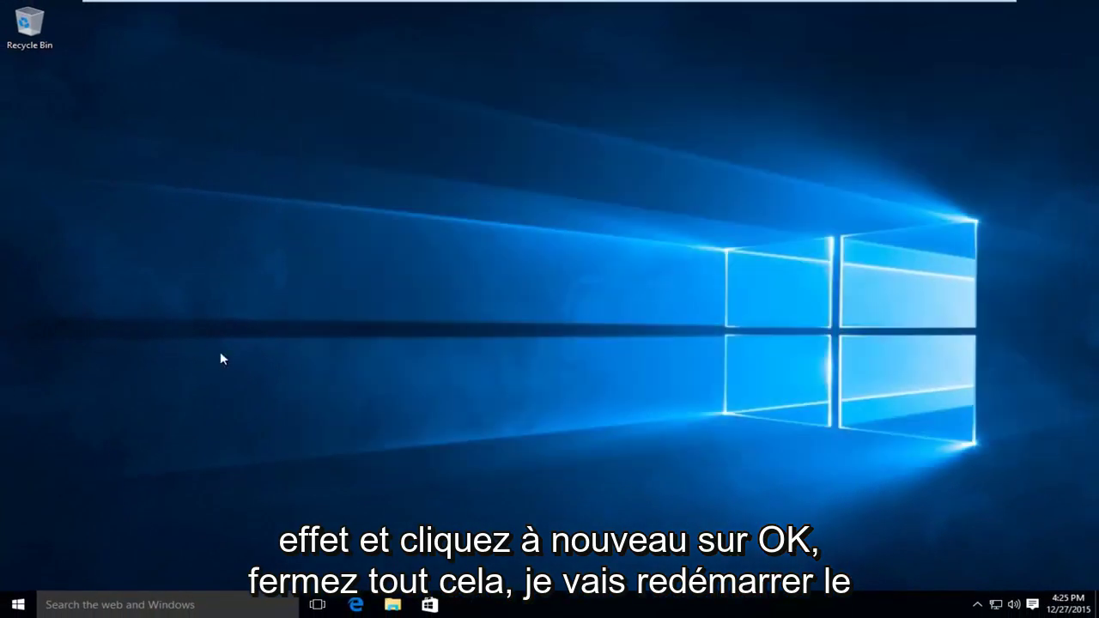
{"action": "right_click", "coordinate": [18, 606]}
{"action": "mouse_move", "coordinate": [43, 590]}
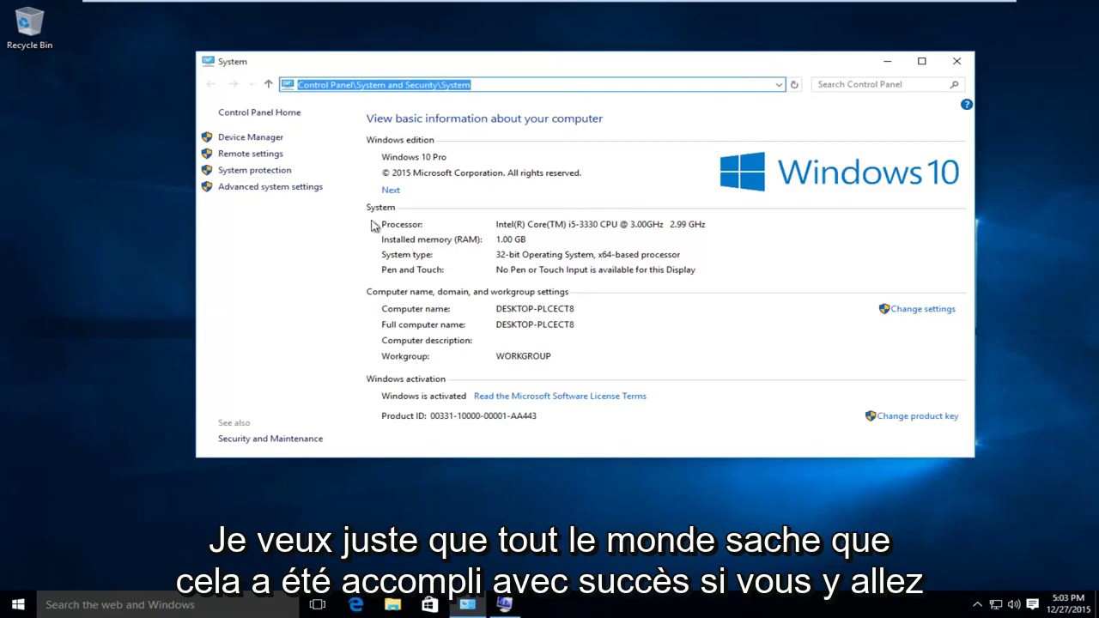
Check the installed memory on the System page and the total virtual memory in System Information
{"action": "left_click", "coordinate": [521, 84]}
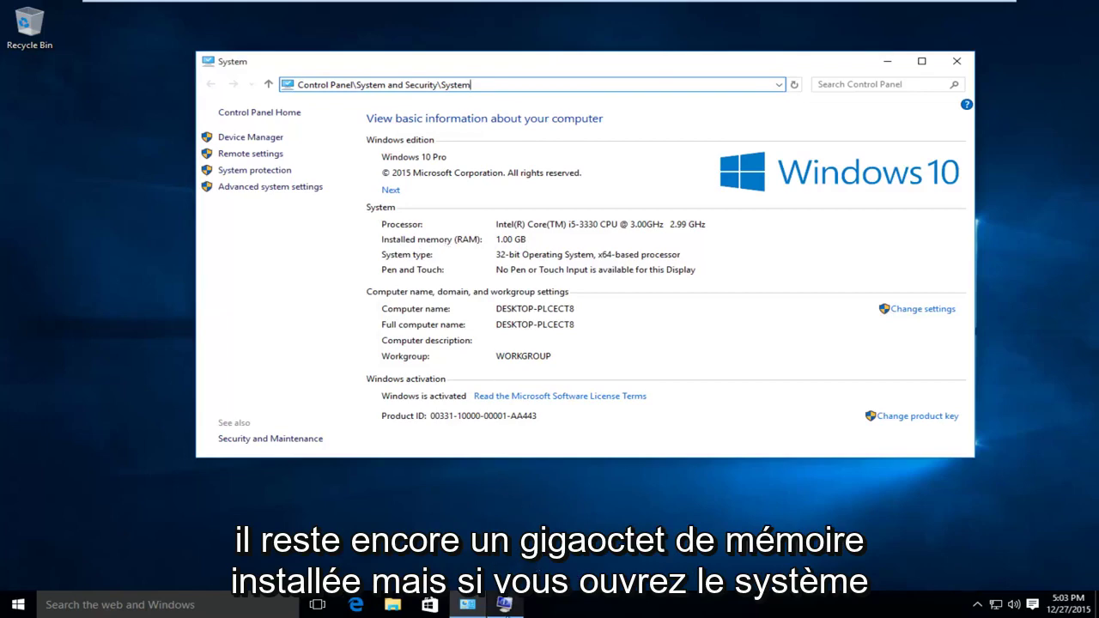
{"action": "left_click", "coordinate": [505, 606]}
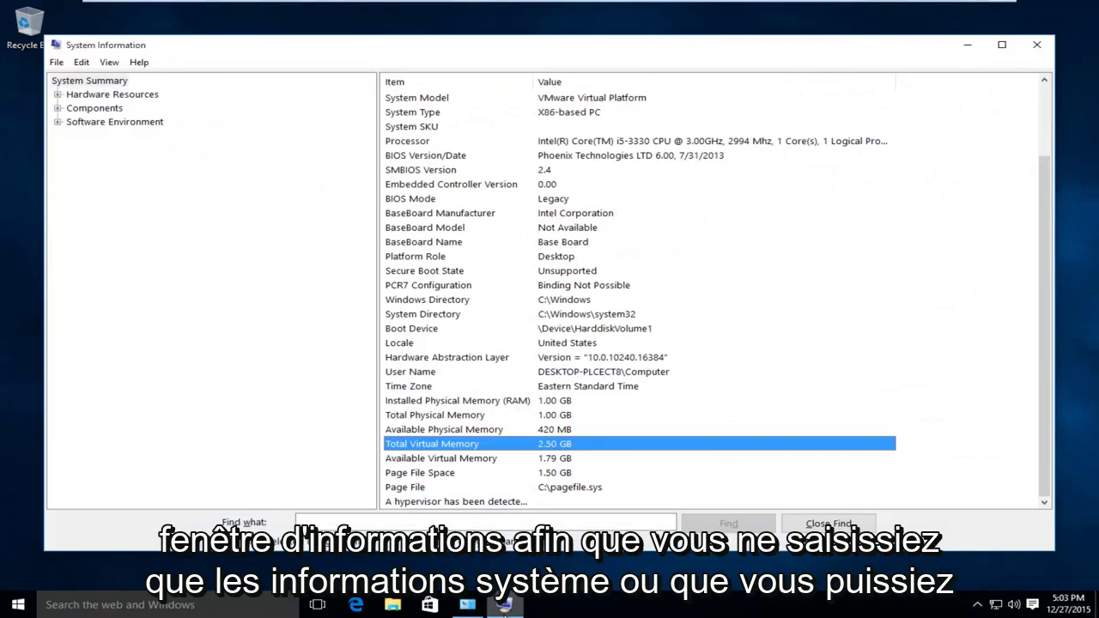
{"action": "left_click", "coordinate": [300, 472]}
{"action": "left_click", "coordinate": [101, 609]}
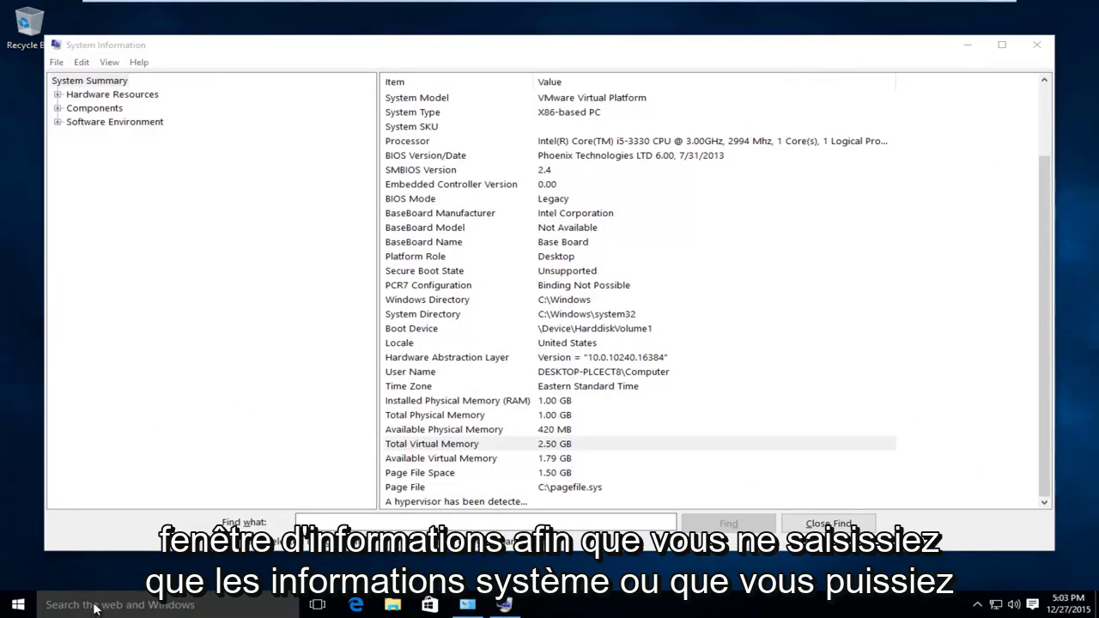
{"action": "left_click", "coordinate": [13, 608]}
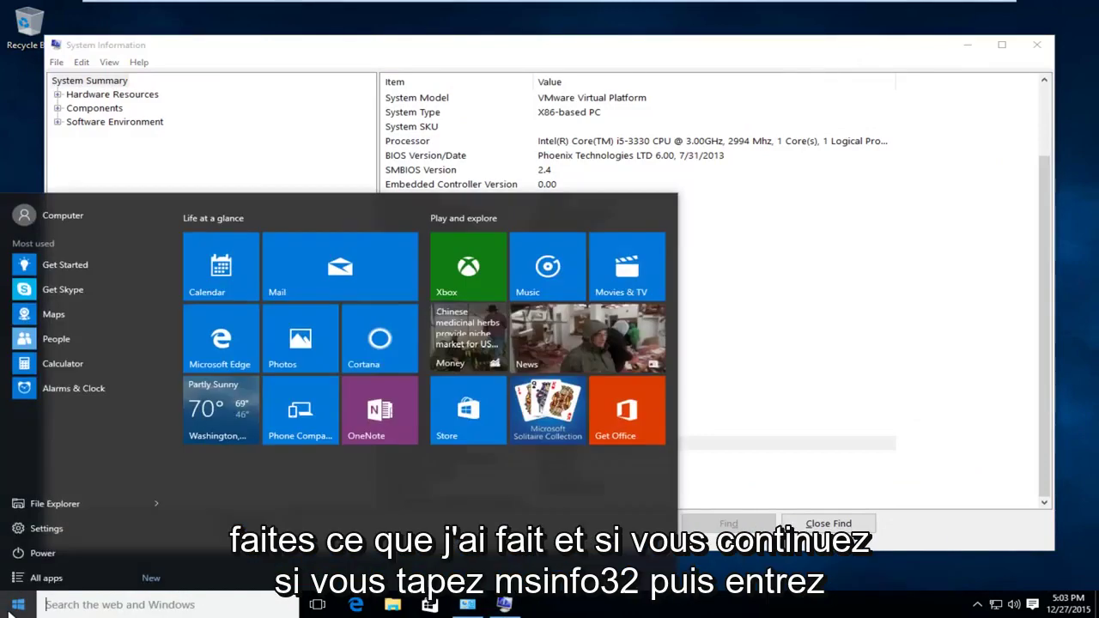
{"action": "type", "text": "run"}
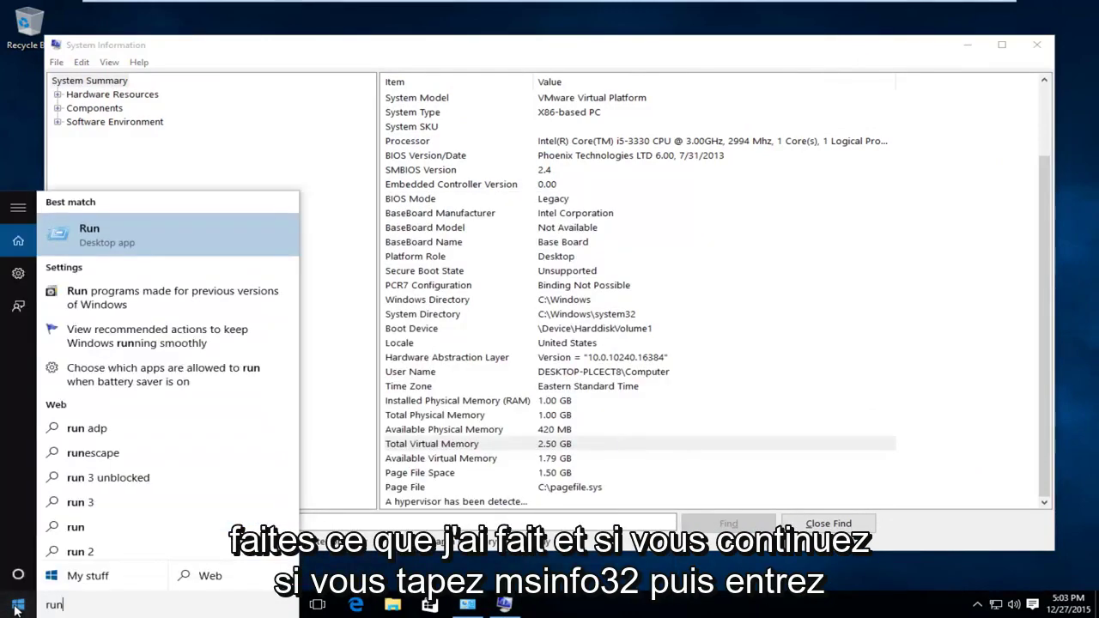
{"action": "key", "text": "Return"}
{"action": "type", "text": "msinfo32"}
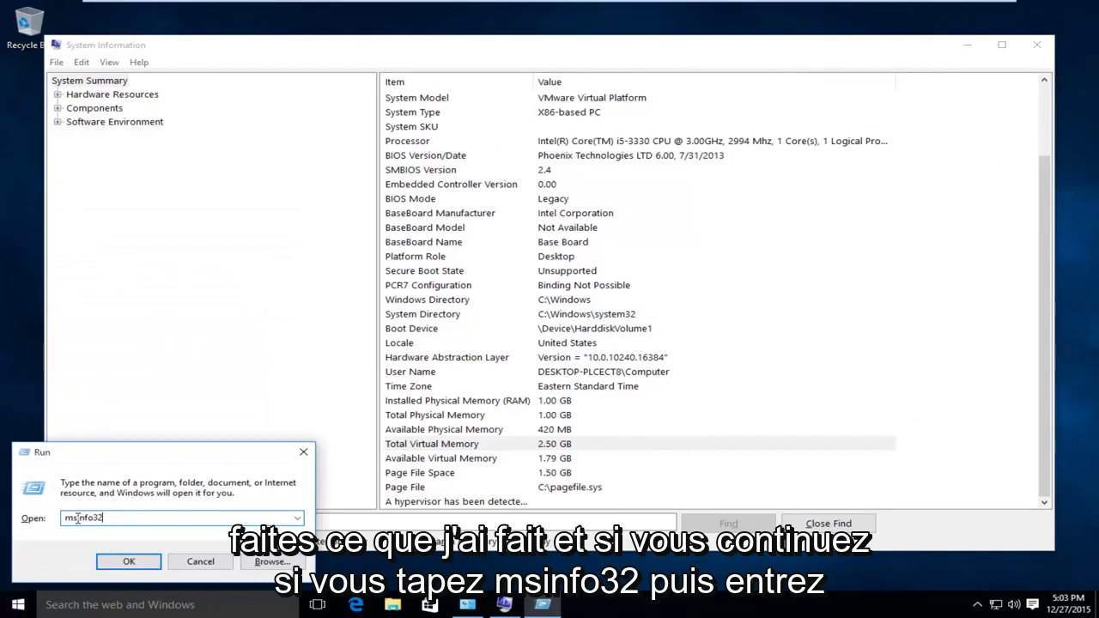
{"action": "left_click", "coordinate": [198, 563]}
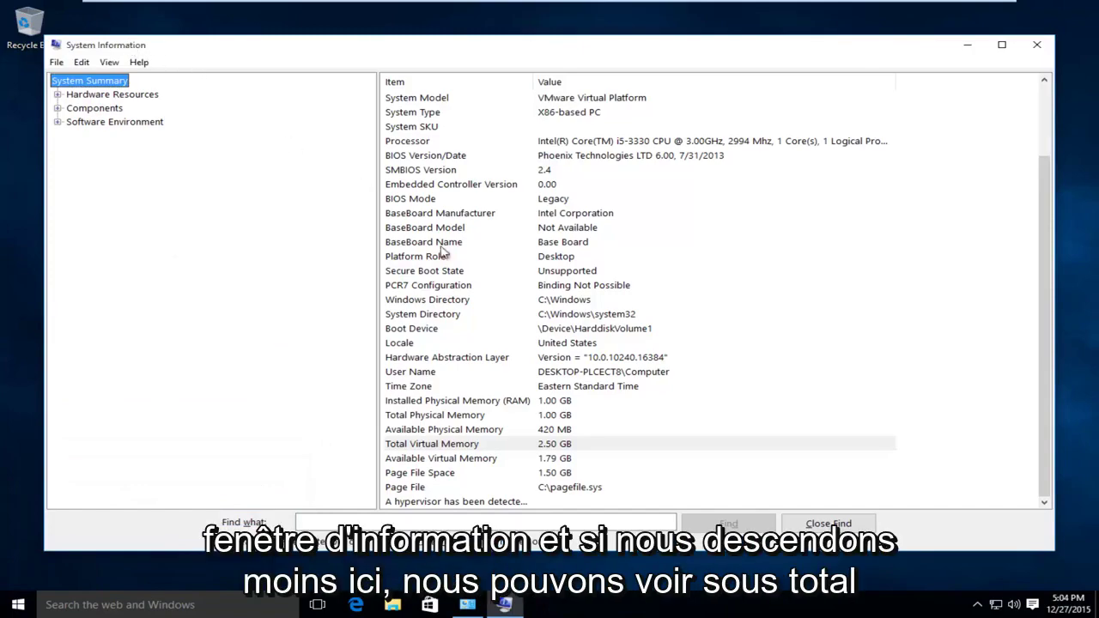
Compare the Total Virtual Memory entry with the Installed Physical Memory (RAM) entry in the System Summary
{"action": "left_click", "coordinate": [502, 345]}
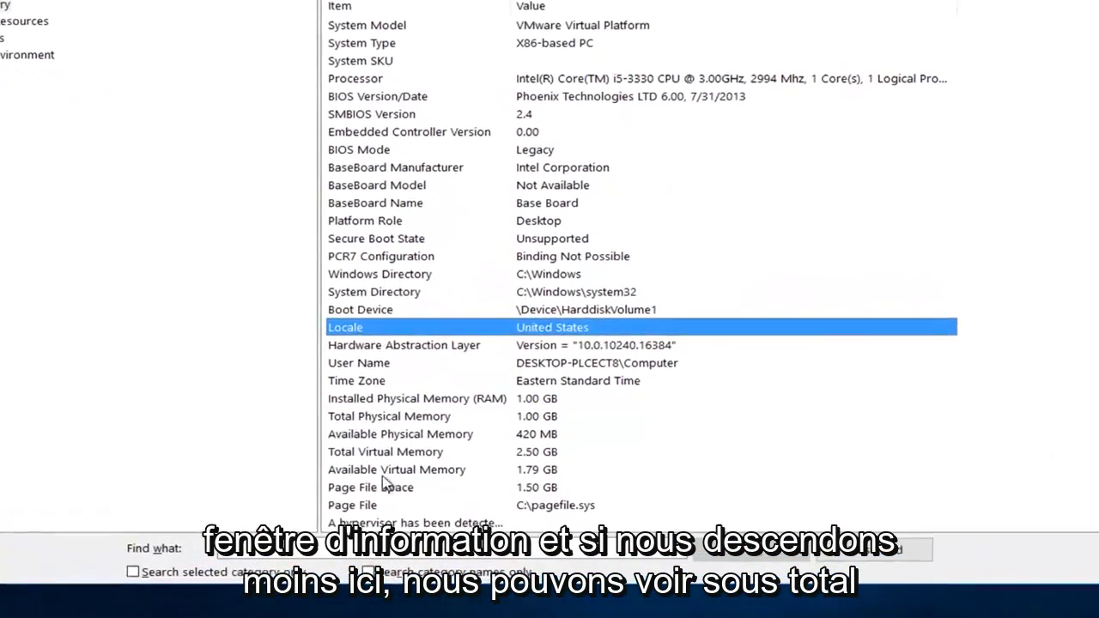
{"action": "left_click", "coordinate": [385, 454]}
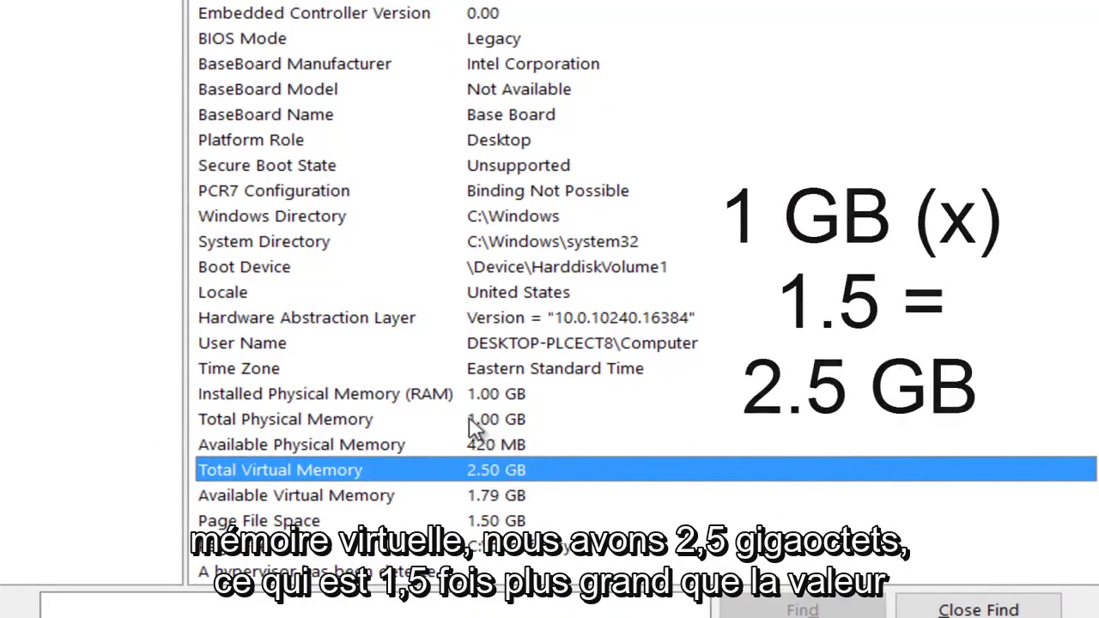
{"action": "left_click", "coordinate": [487, 398]}
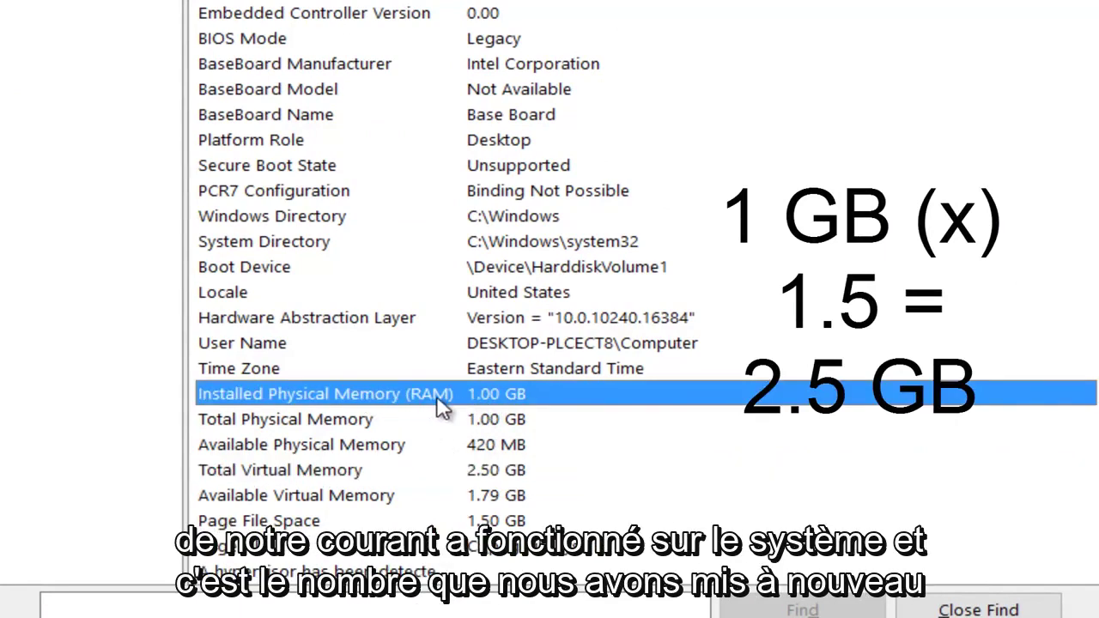
{"action": "left_click", "coordinate": [440, 474]}
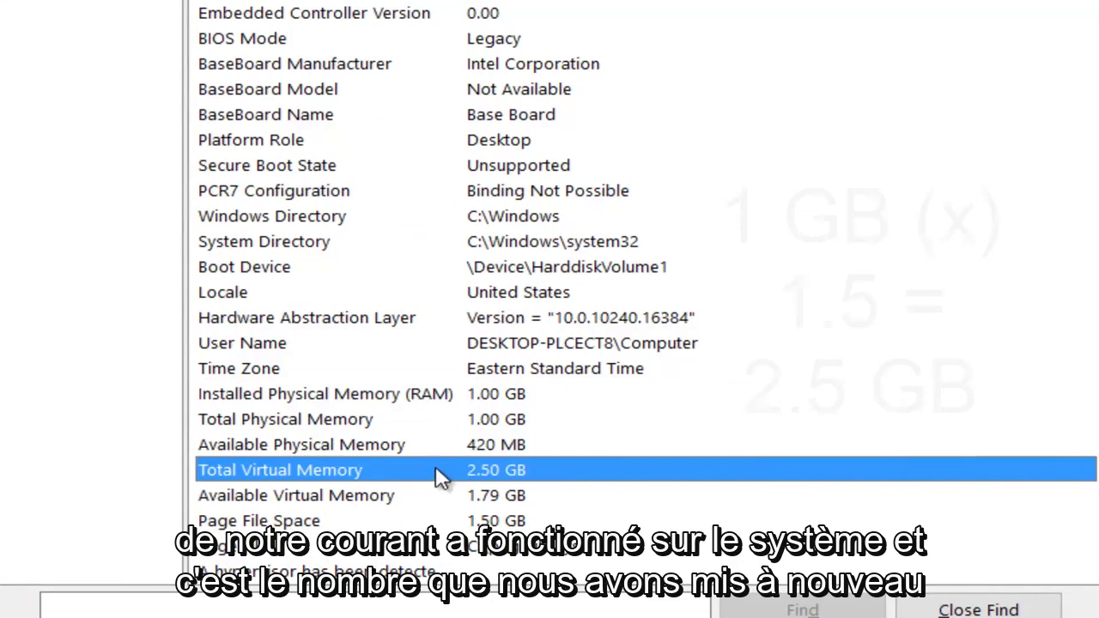